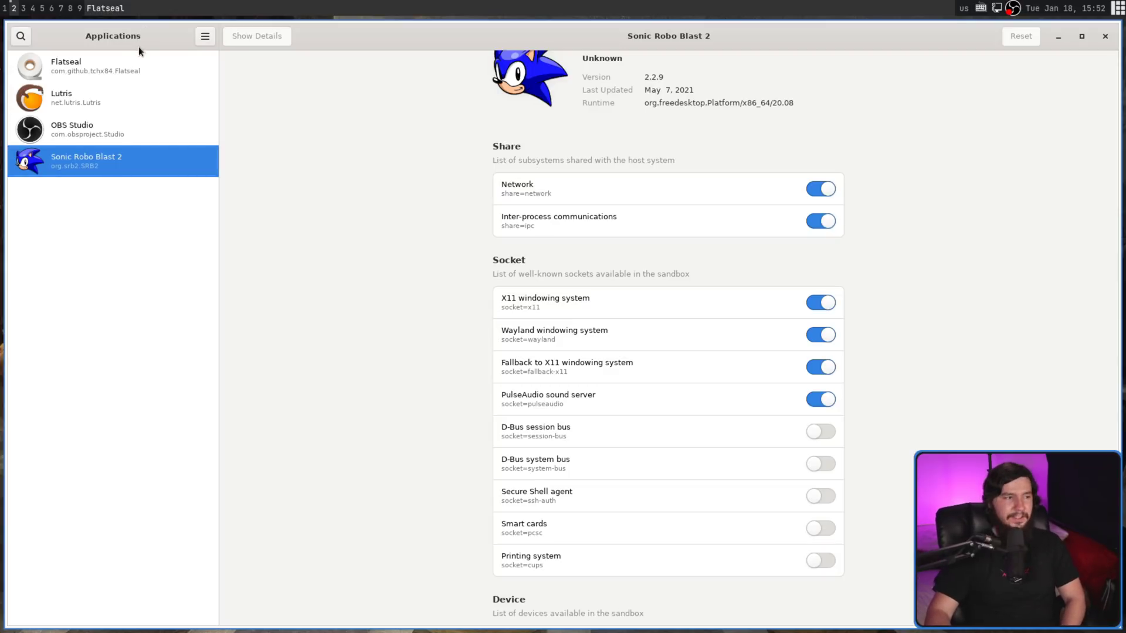
- Show Flatseal's own permissions page, scrolled down to its Device and Allow sections
click(125, 67)
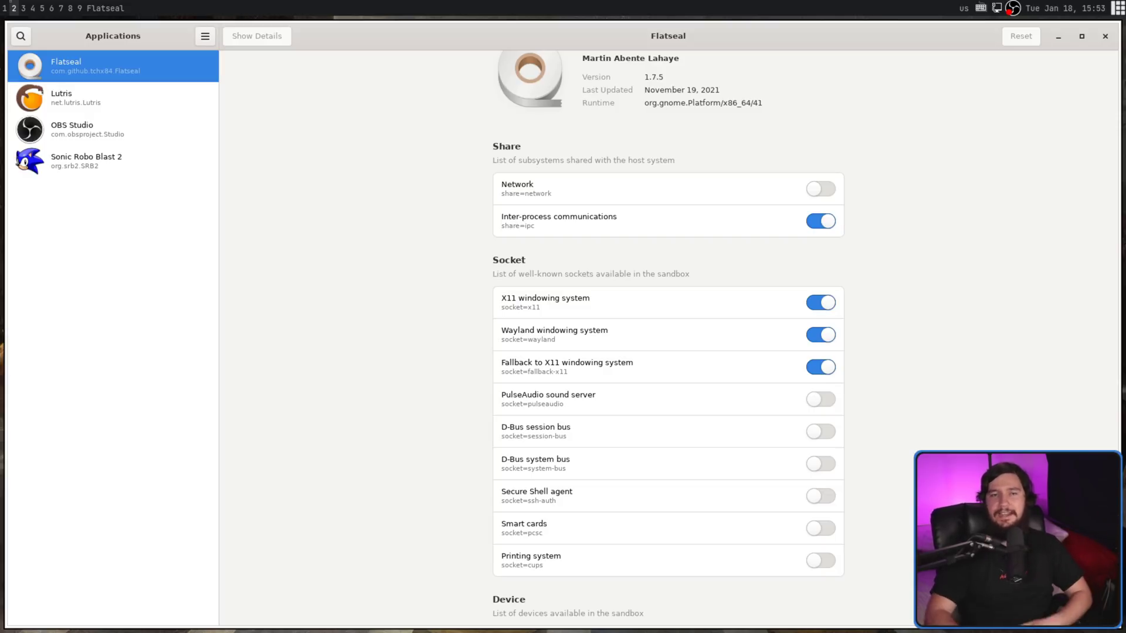
scroll(668, 337, down, 5)
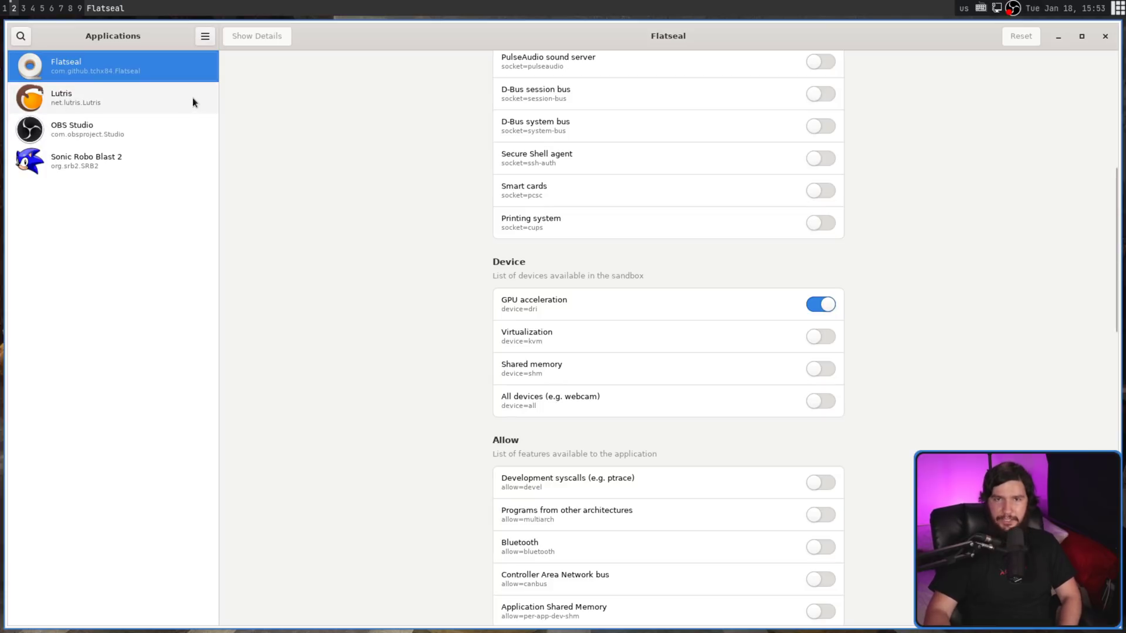
- Filter the application list by 'lu', then clear the search to list every app again
click(20, 37)
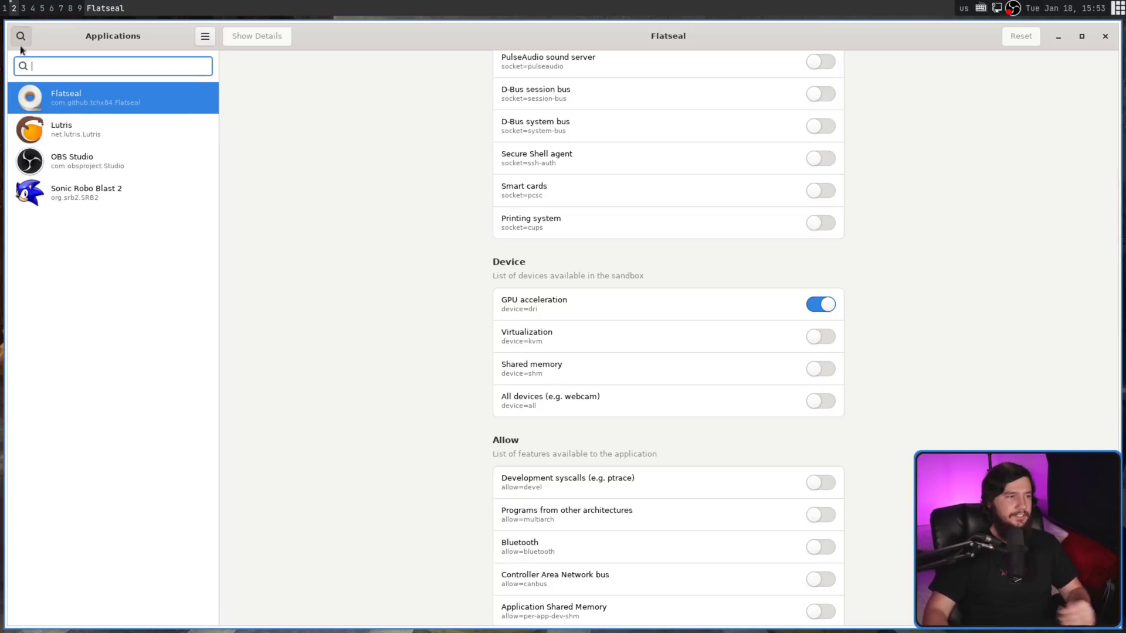
text(lu)
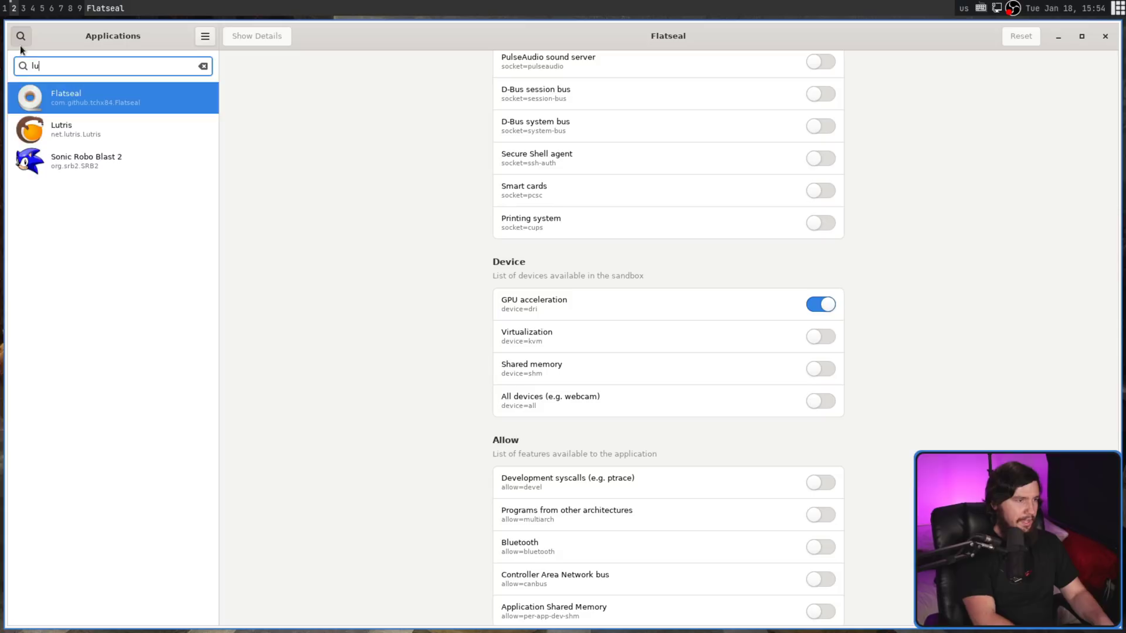
click(20, 36)
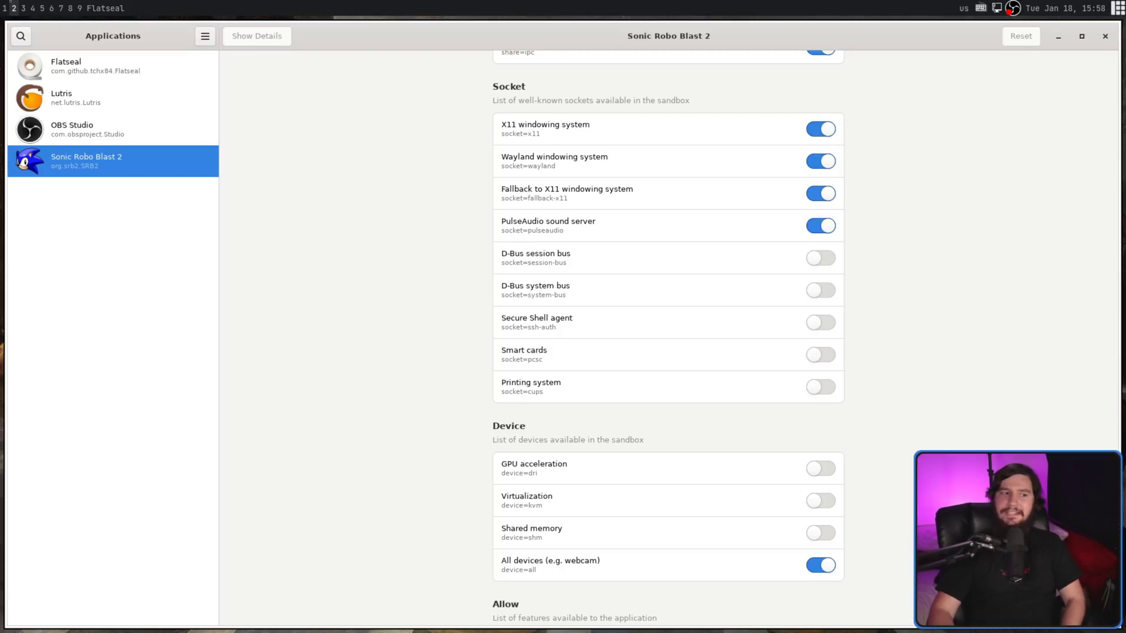
- Switch off Sonic Robo Blast 2's Printing system, Wayland and Fallback to X11 toggles
scroll(987, 249, up, 5)
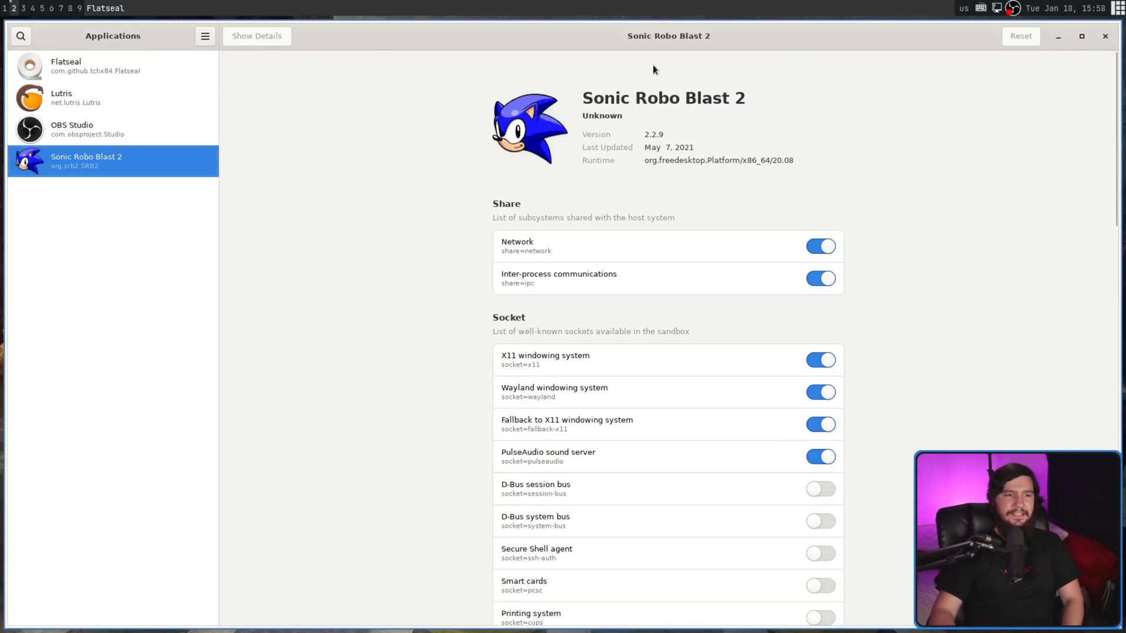
scroll(1007, 109, down, 5)
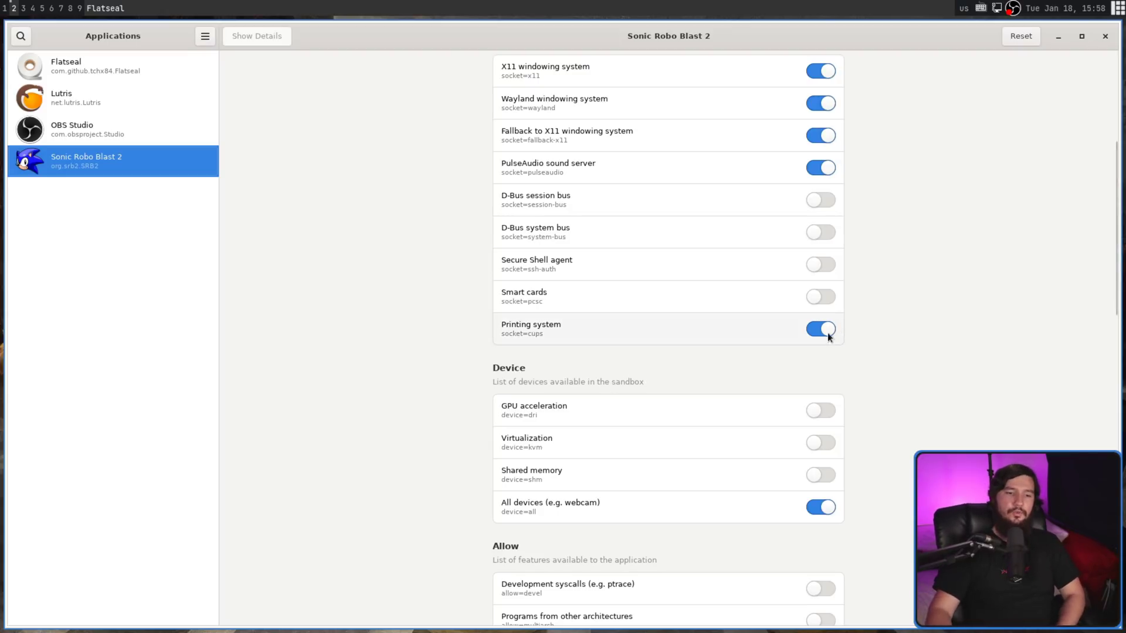
click(826, 332)
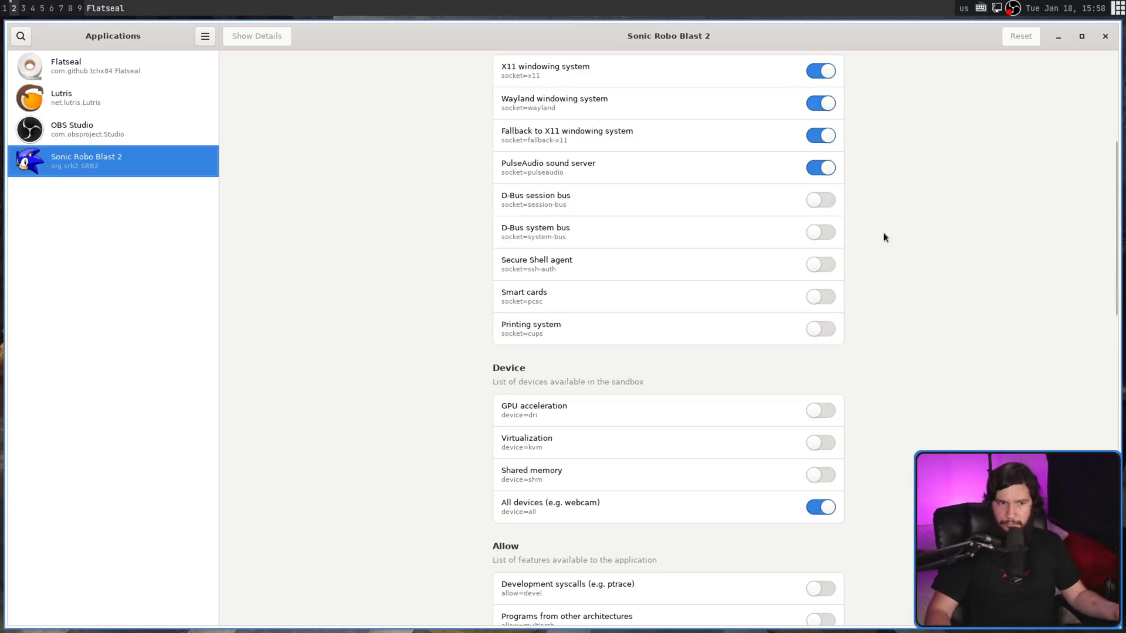
scroll(934, 287, up, 3)
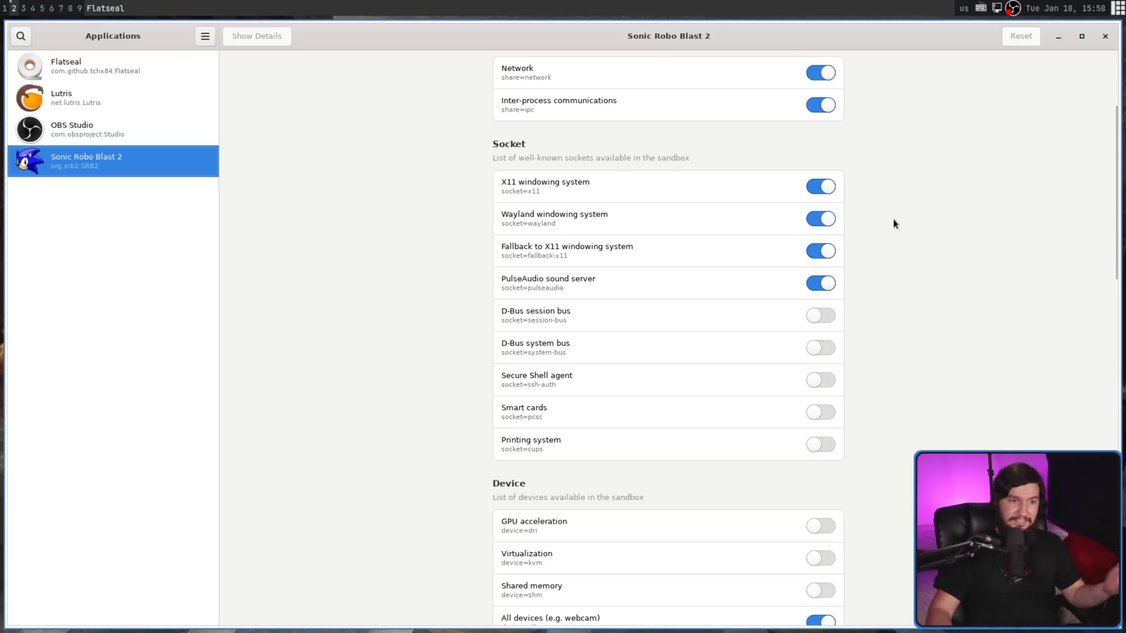
click(821, 219)
click(832, 253)
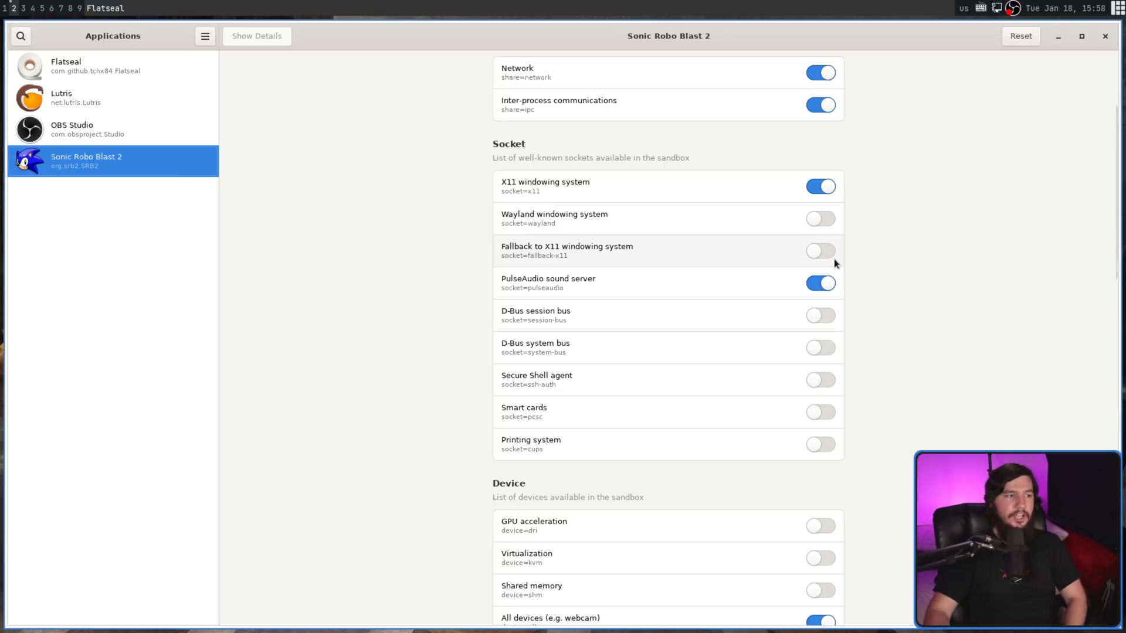
scroll(878, 245, down, 3)
scroll(875, 262, down, 10)
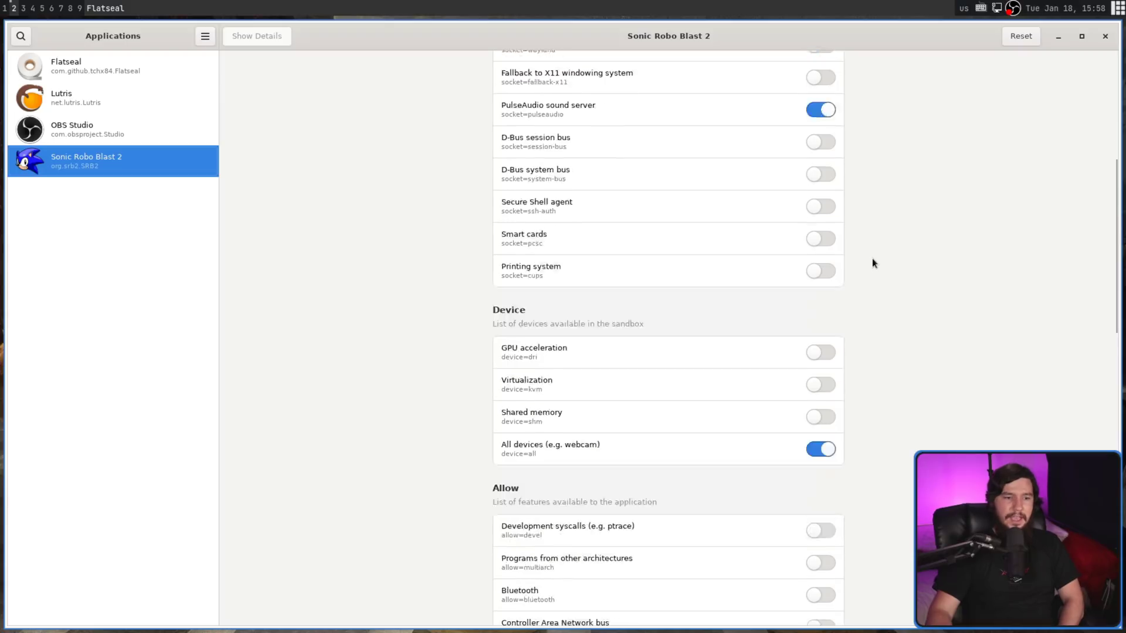
scroll(874, 261, up, 7)
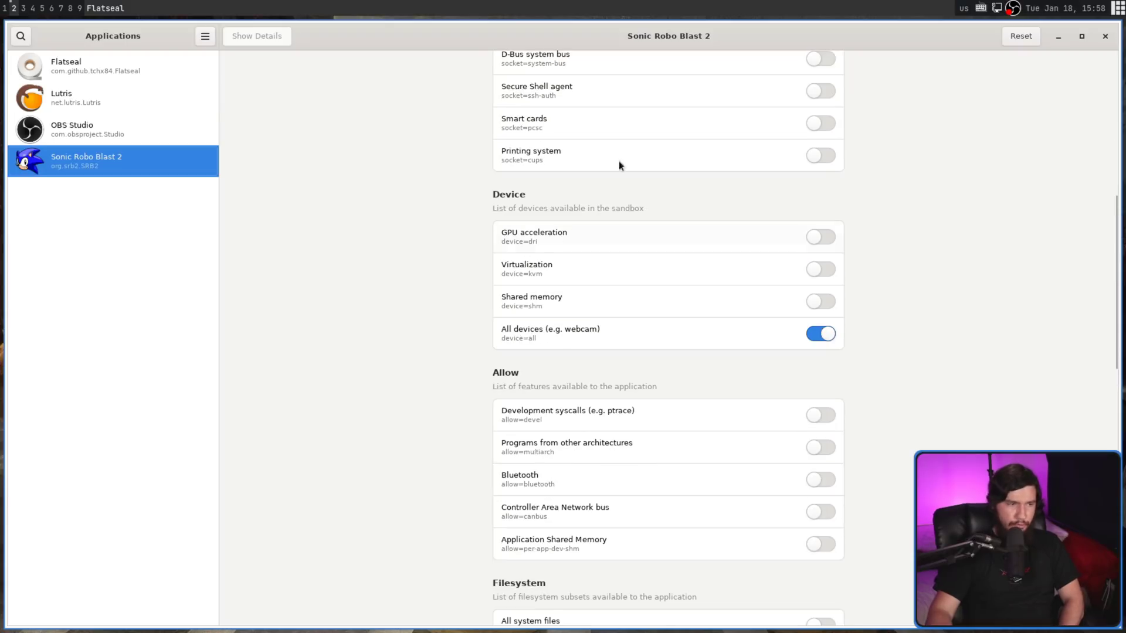
- Select Lutris and look through its permission settings
click(89, 108)
scroll(642, 197, down, 5)
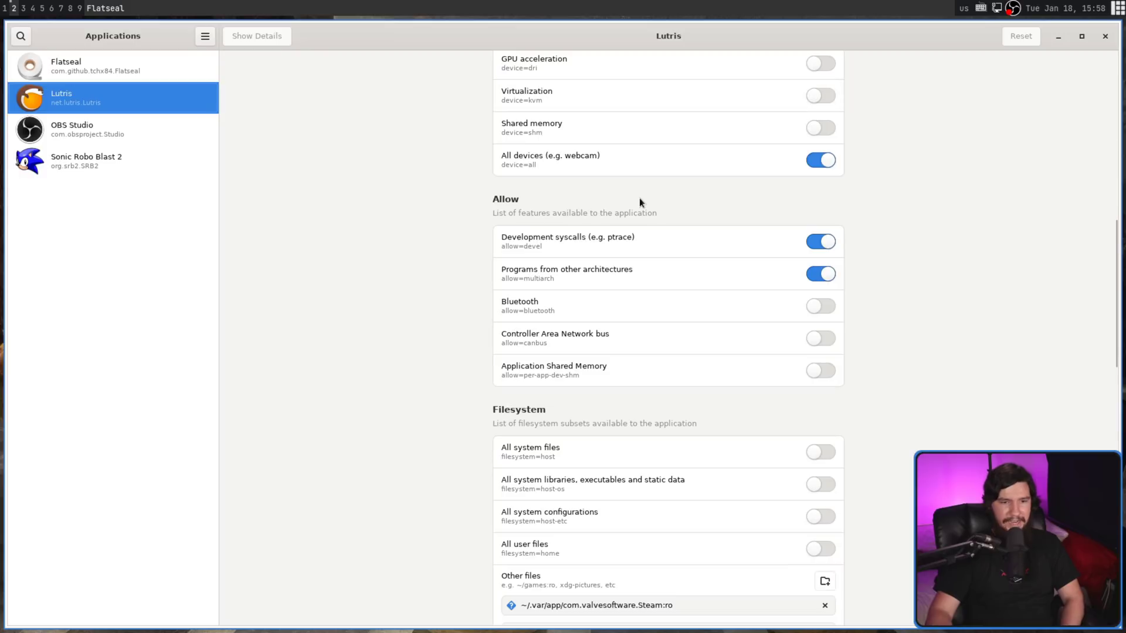
scroll(638, 198, down, 7)
scroll(634, 202, down, 2)
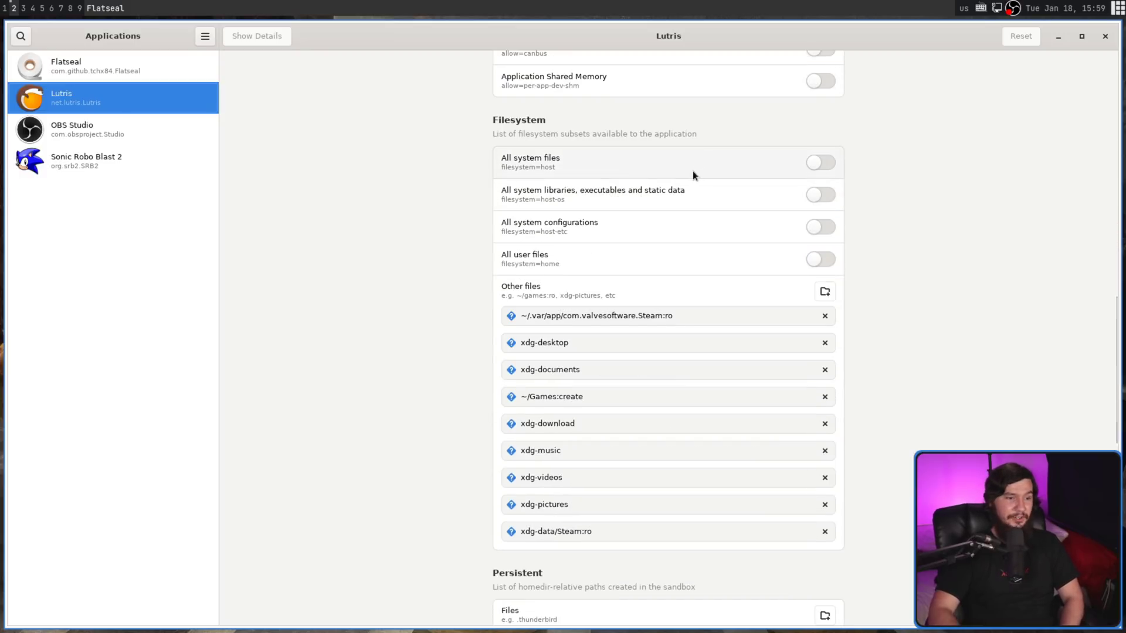
scroll(691, 171, down, 1)
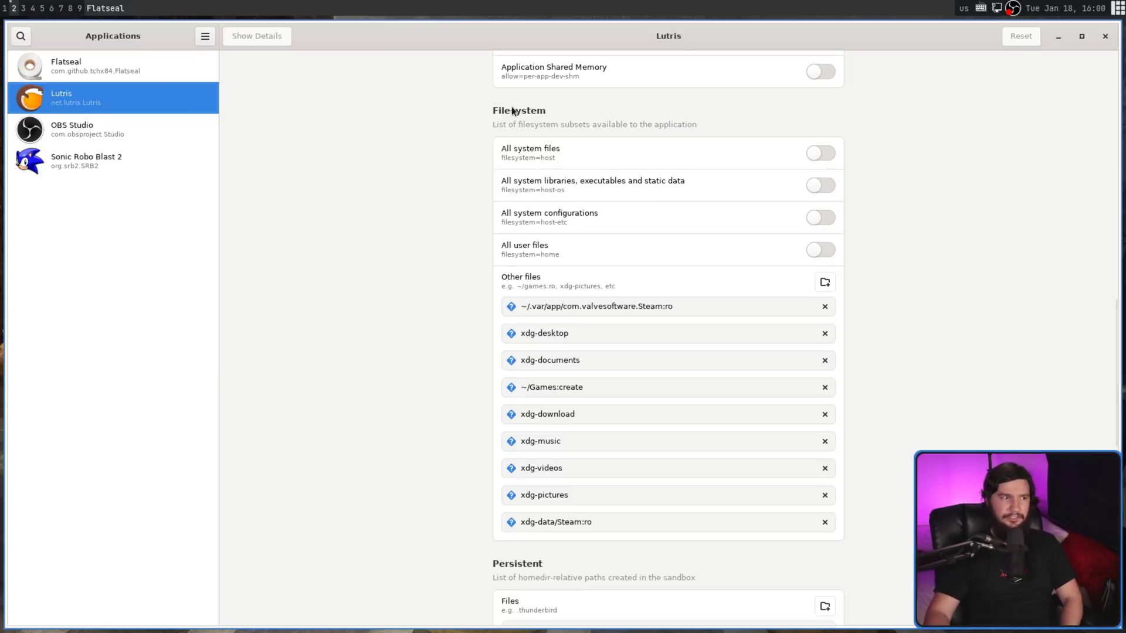
scroll(382, 175, up, 12)
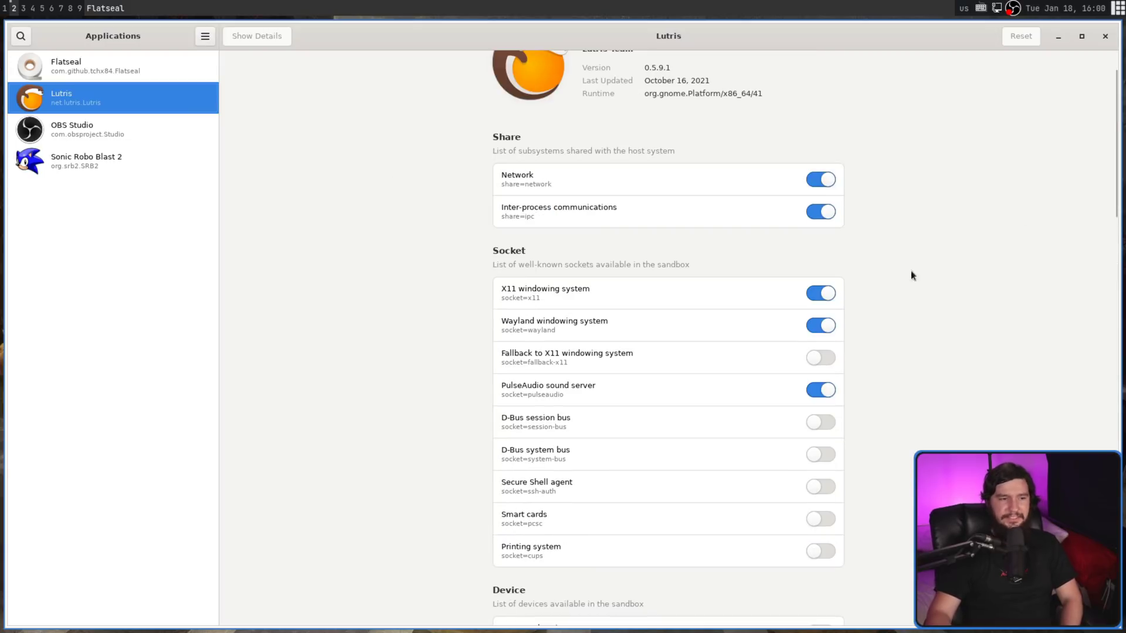
- Turn off Lutris's X11 and Wayland sockets, and toggle its network access off and back on
click(820, 293)
click(820, 325)
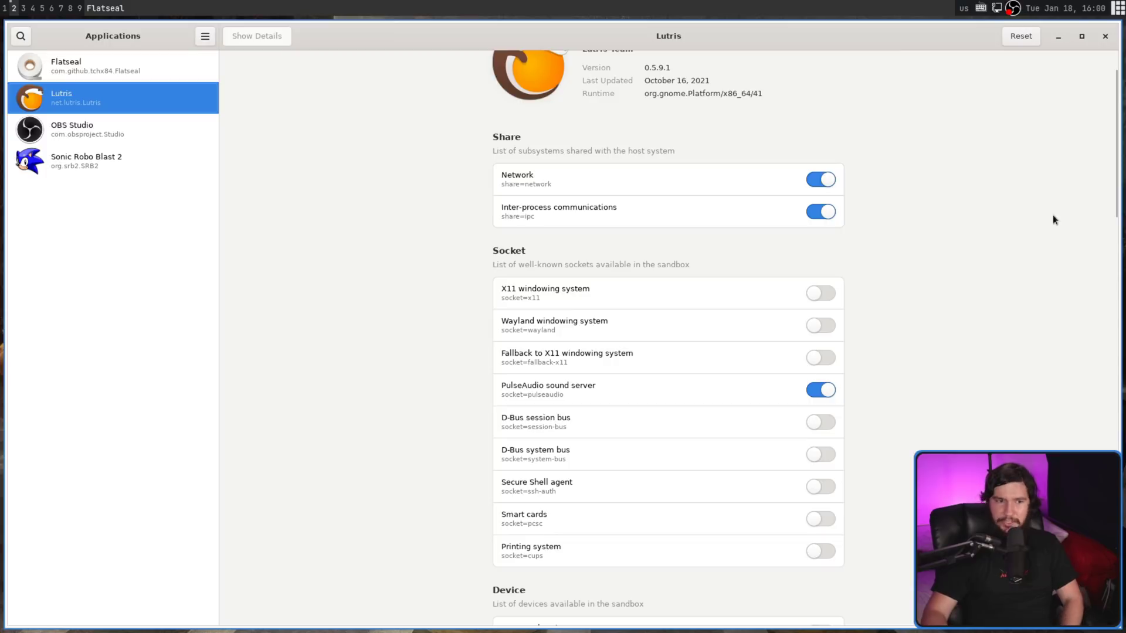
click(823, 181)
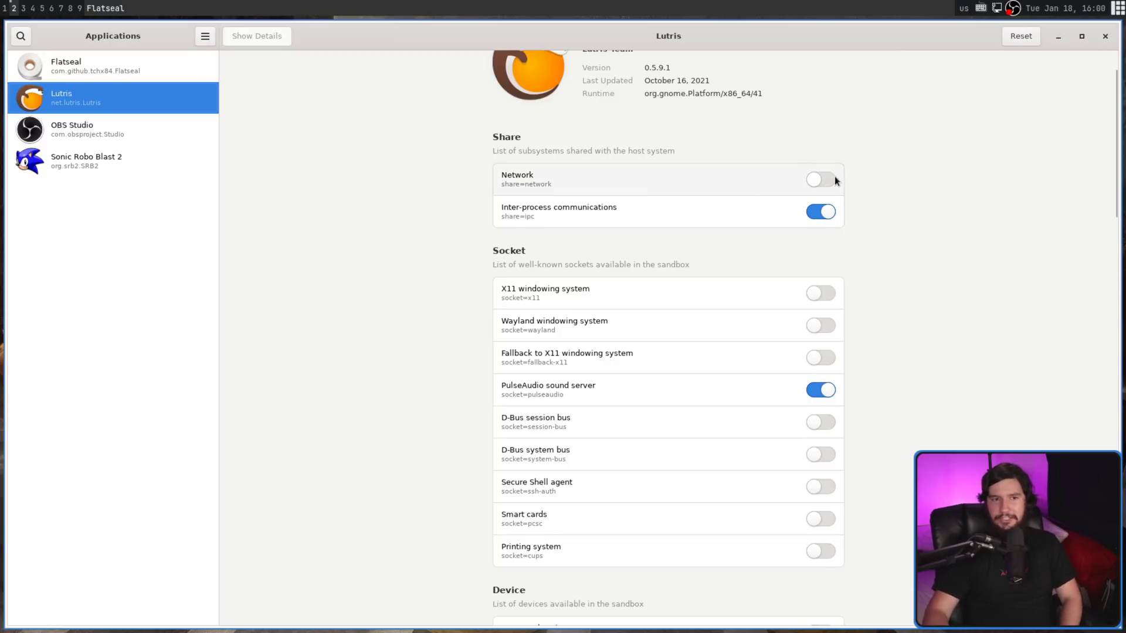
click(824, 179)
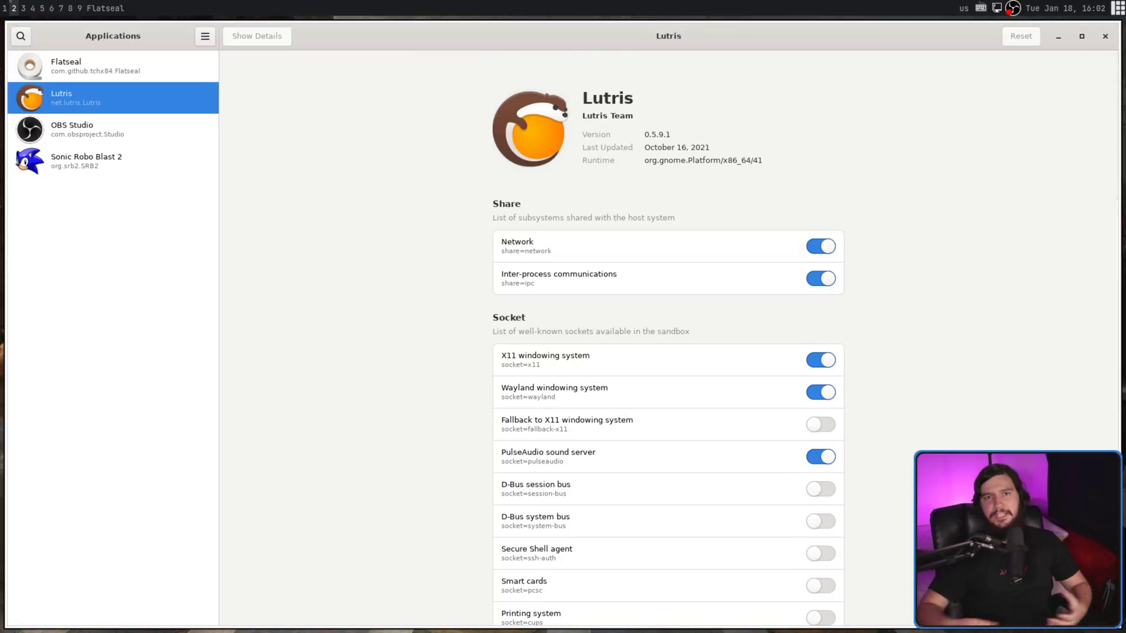
- Enable Lutris's Secure Shell agent and start removing its Other files entries
scroll(784, 283, down, 4)
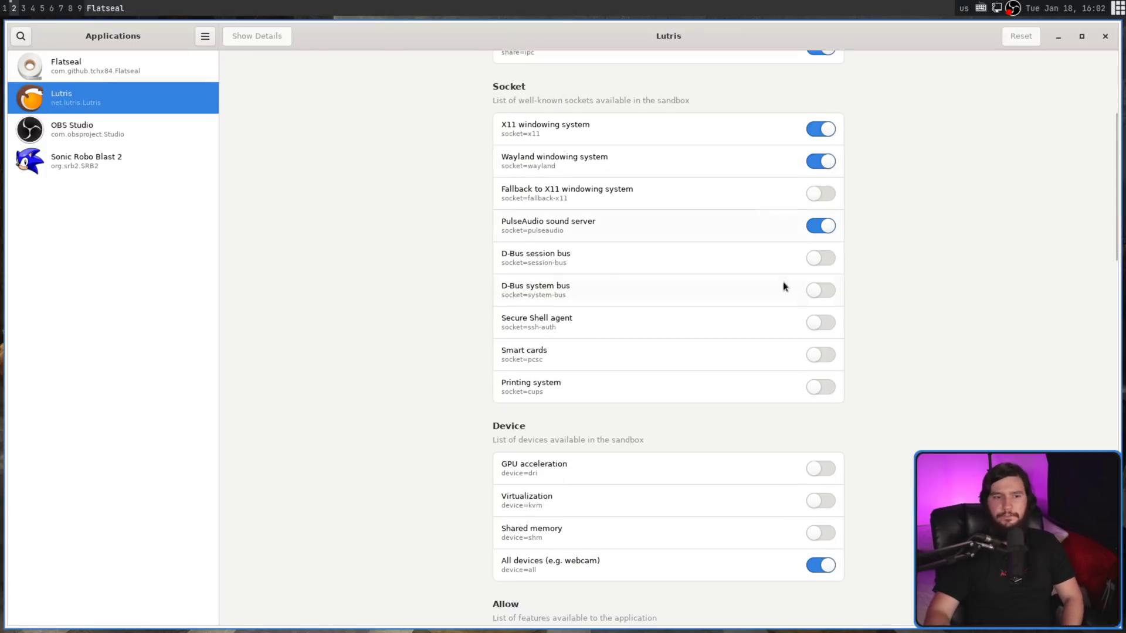
click(823, 326)
scroll(821, 358, down, 10)
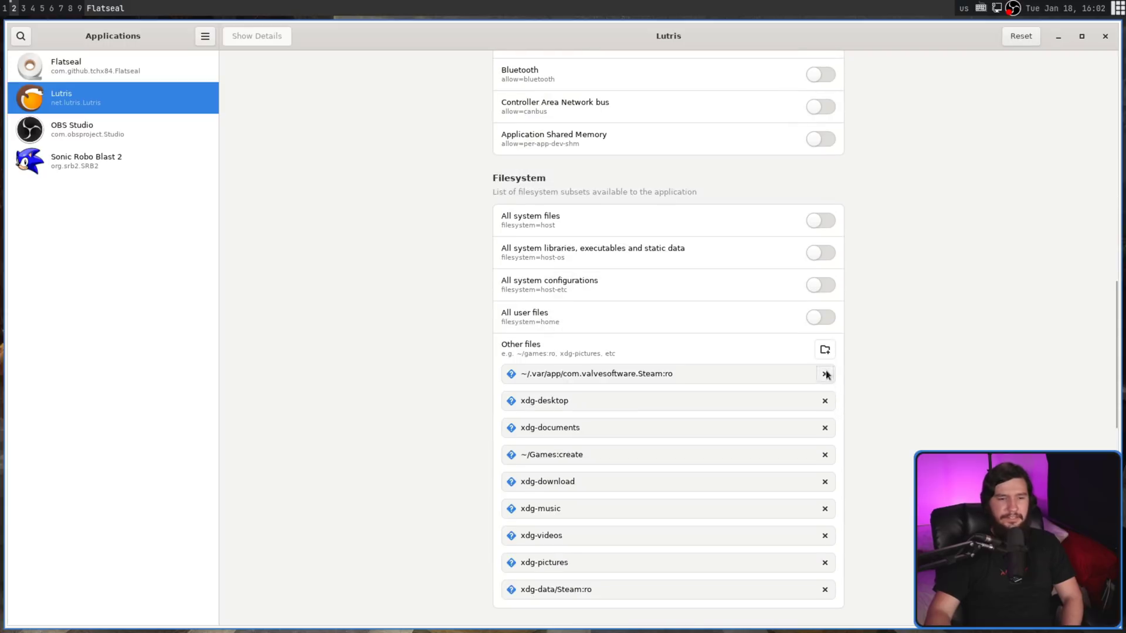
triple_click(825, 373)
double_click(825, 373)
- Remove Lutris's last Other files entries, then reset its permissions to the defaults
triple_click(825, 373)
click(824, 373)
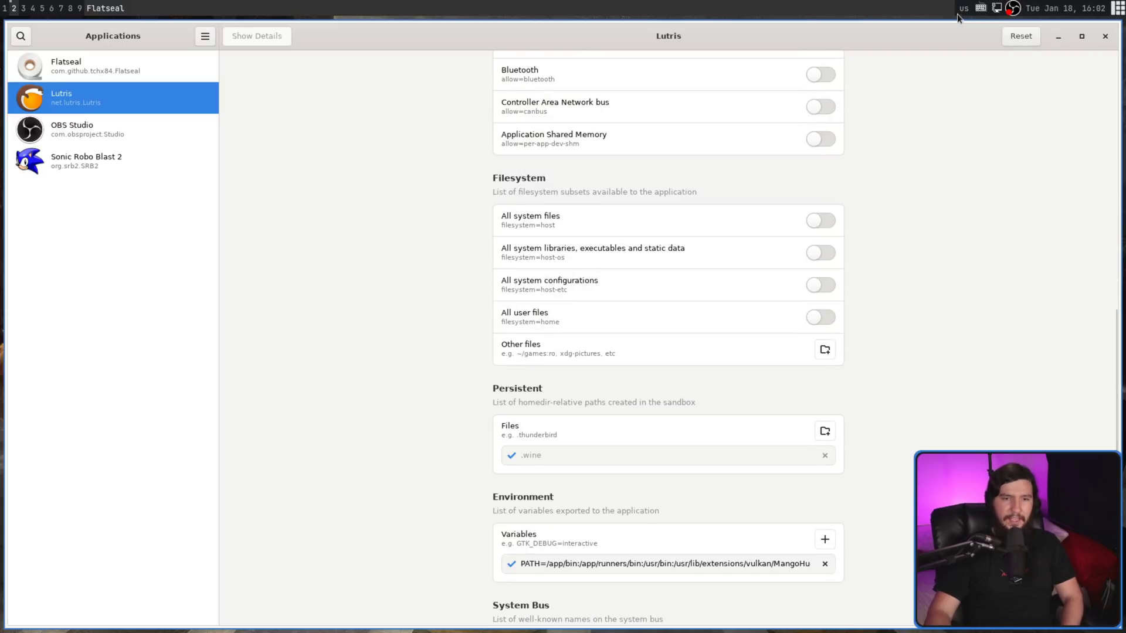
click(1020, 35)
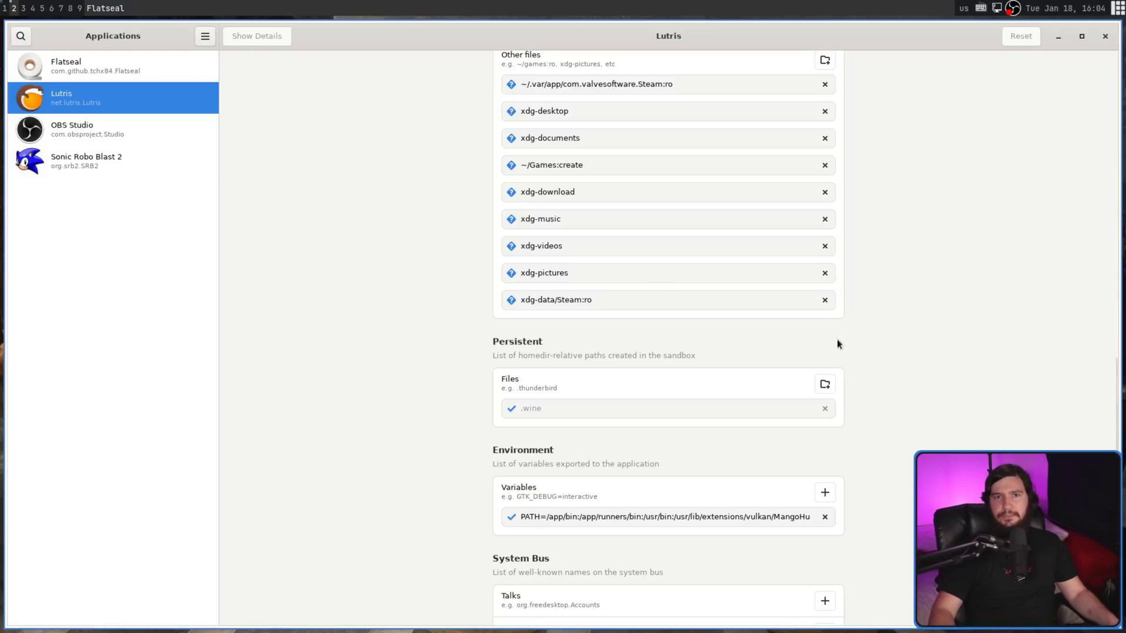
- In Brave, leave the fullscreen video and highlight GTK_THEME in the article's override command
key(super+1)
key(Escape)
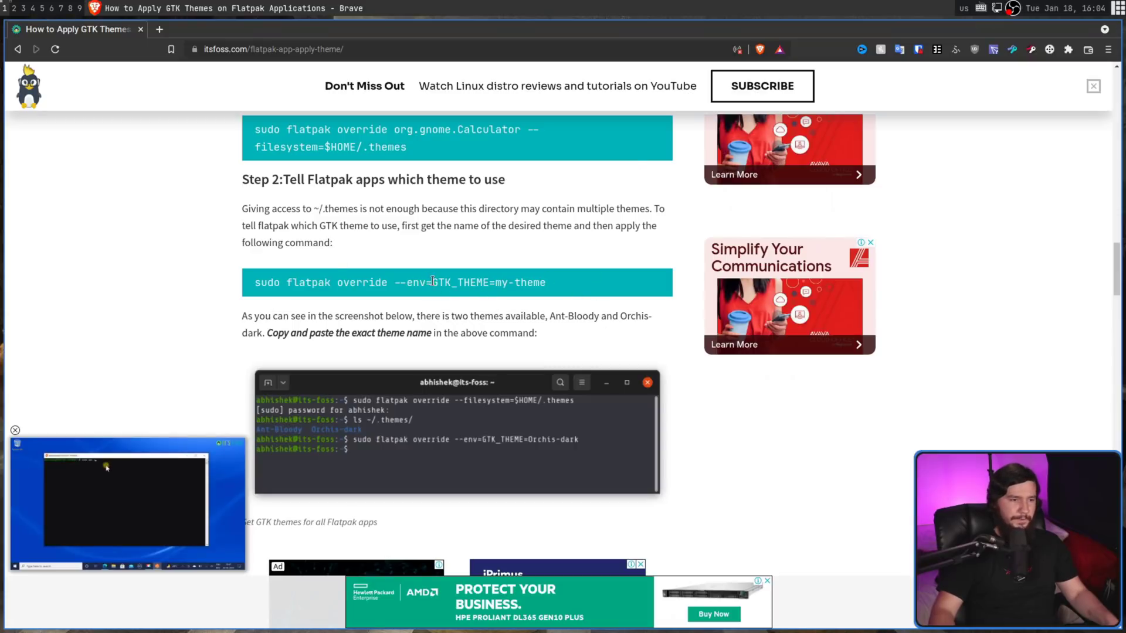
drag(432, 282, 484, 269)
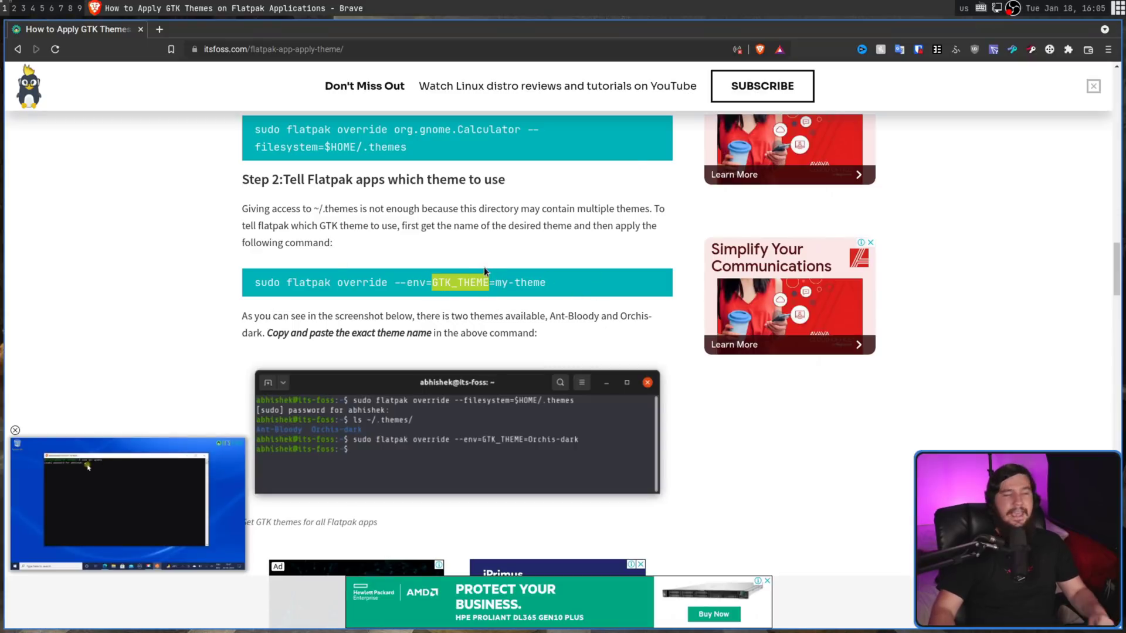
- Back in Flatseal, add an empty variable row under Lutris's Environment section
key(super+2)
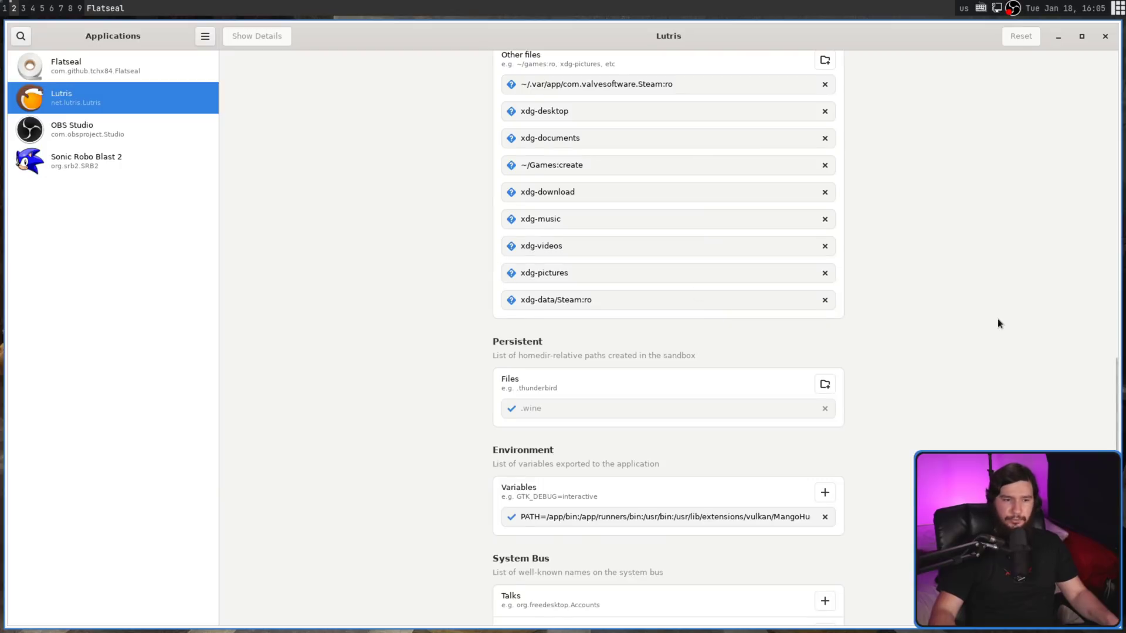
scroll(751, 312, down, 5)
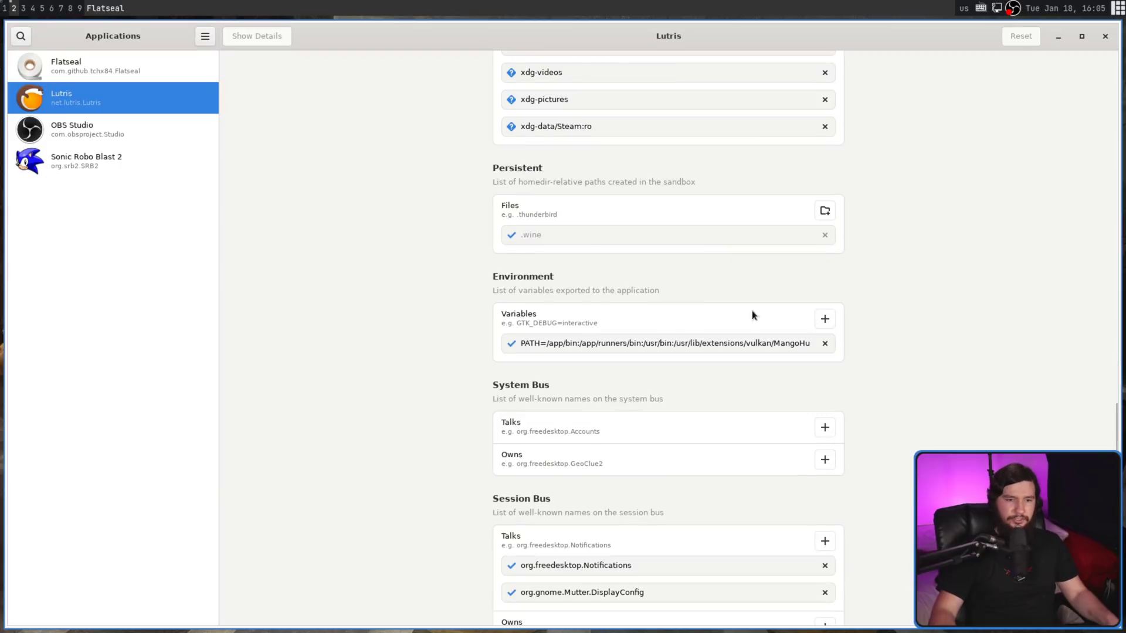
click(825, 320)
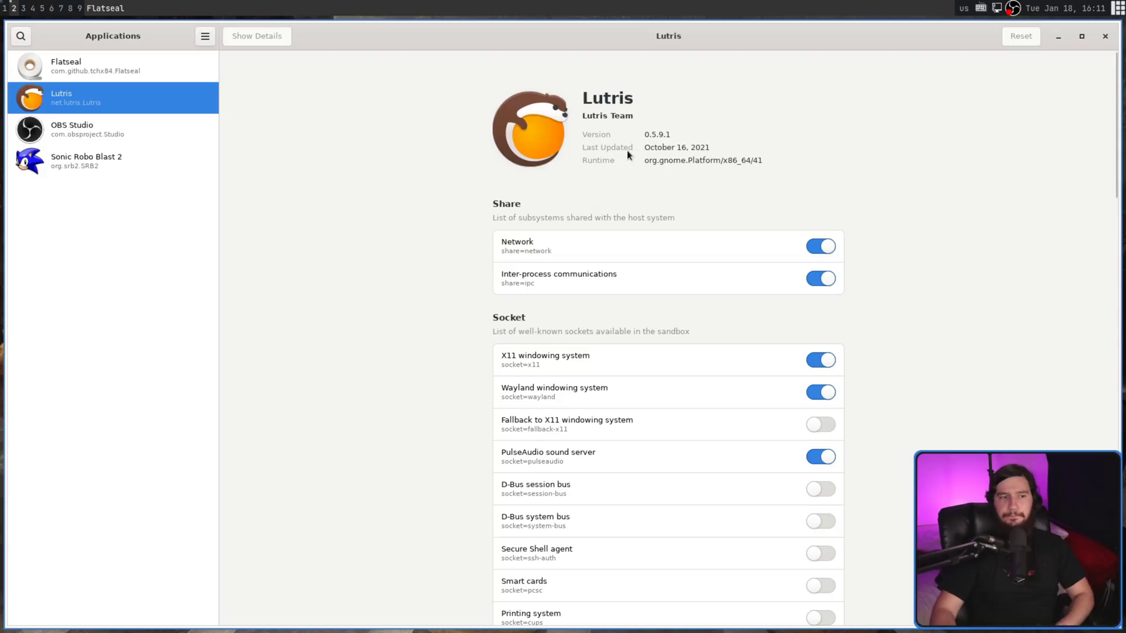
- Scroll down through Flatseal's own permissions page
scroll(675, 182, down, 2)
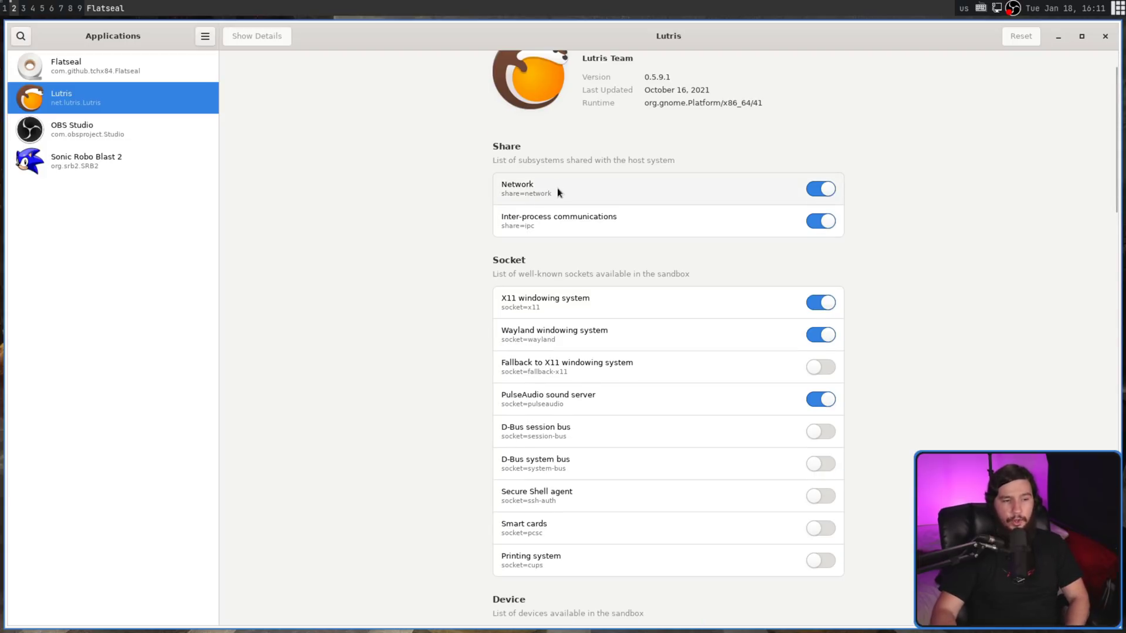
scroll(747, 259, down, 4)
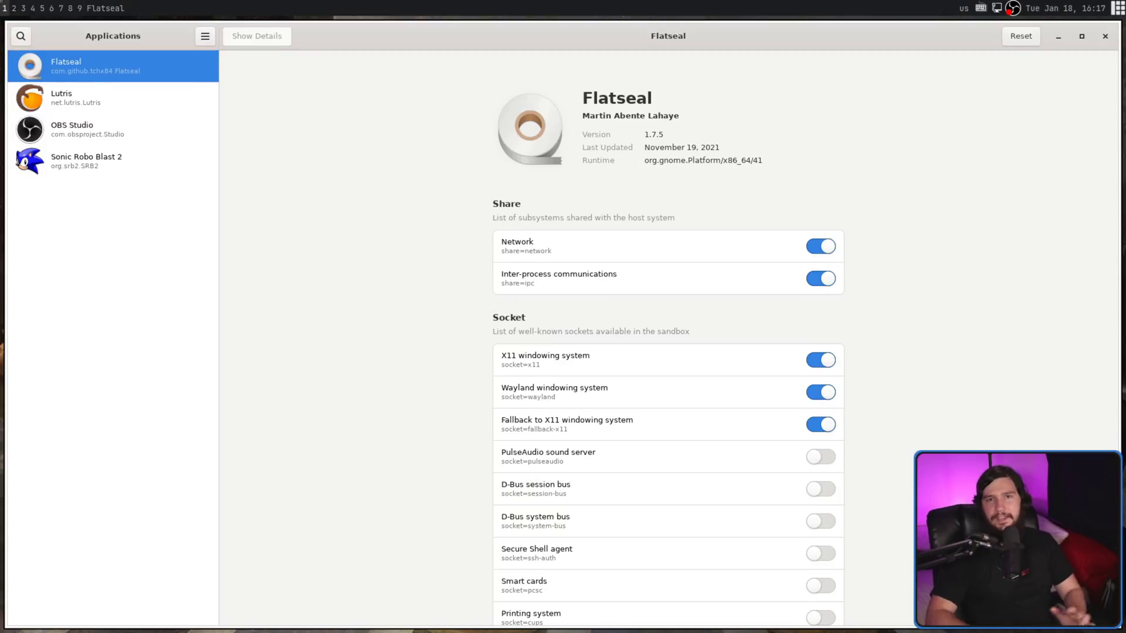
click(205, 36)
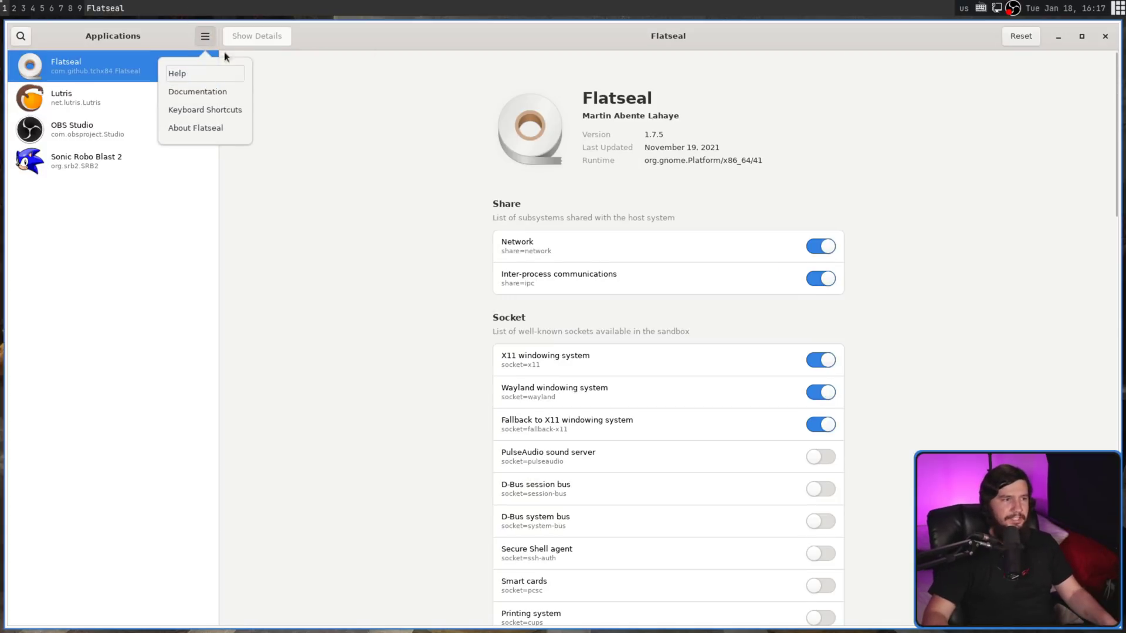
click(225, 89)
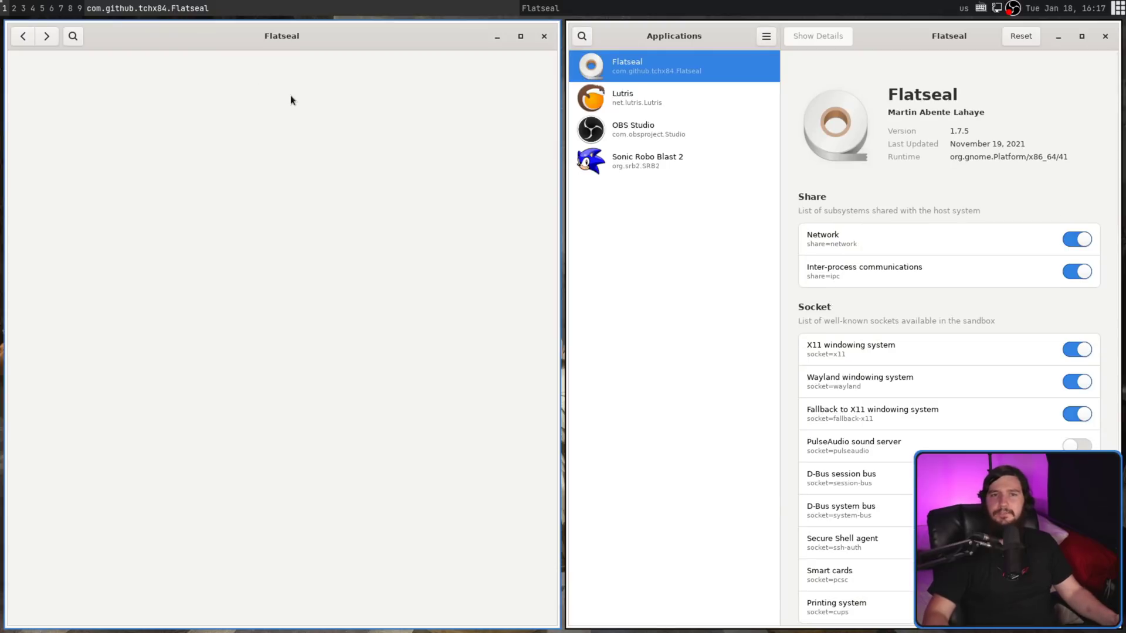
click(74, 37)
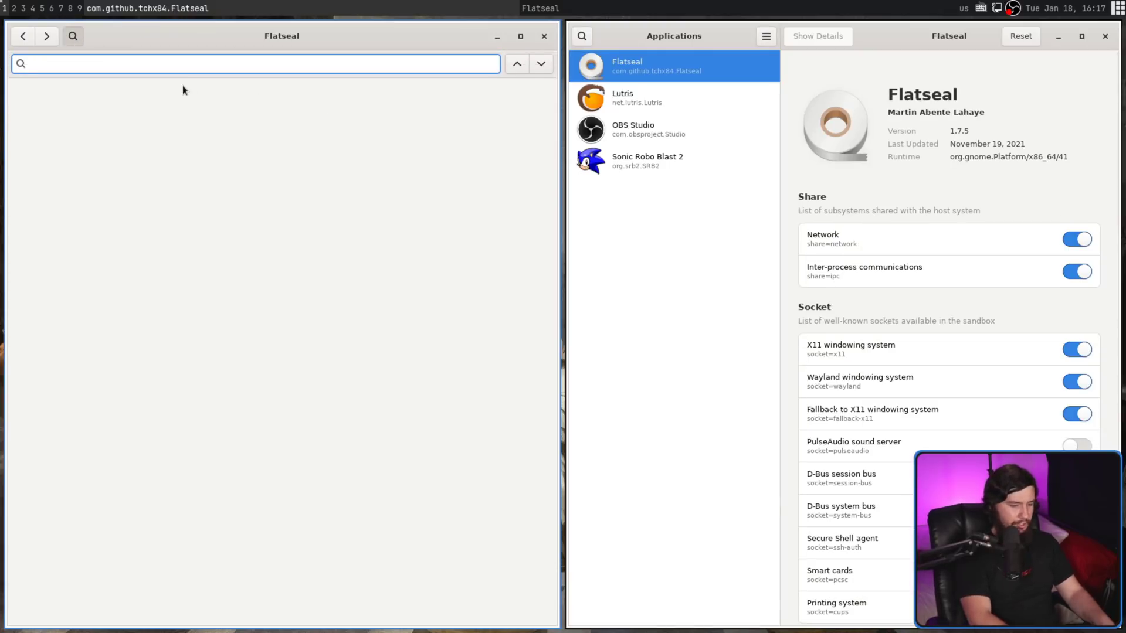
text(ipc)
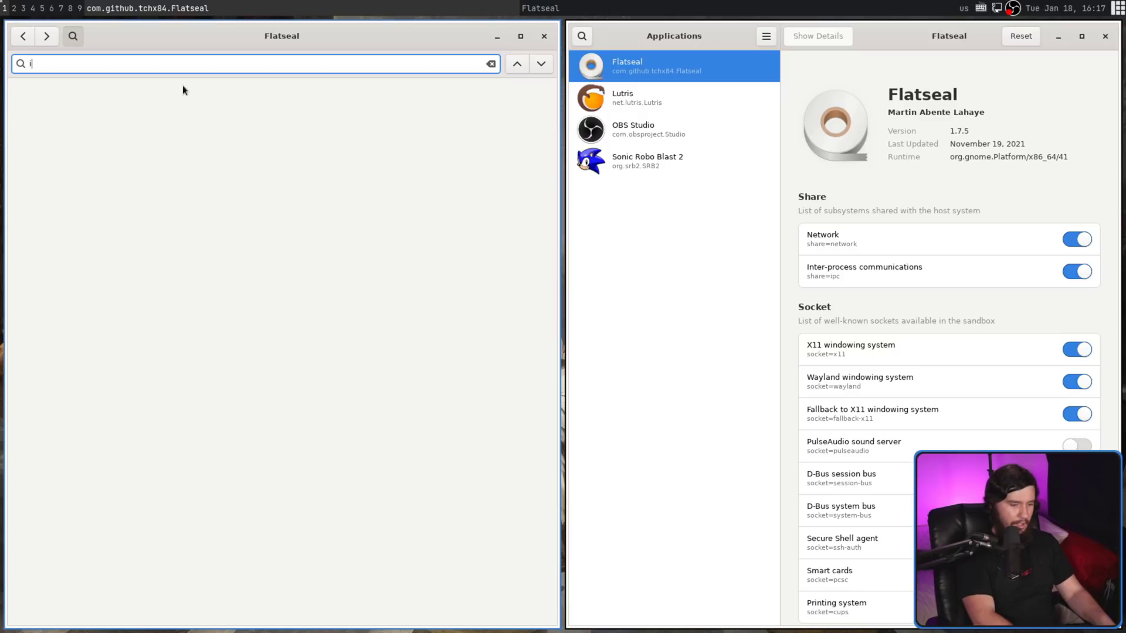
key(BackSpace)
key(BackSpace)
key(BackSpace)
text(sha)
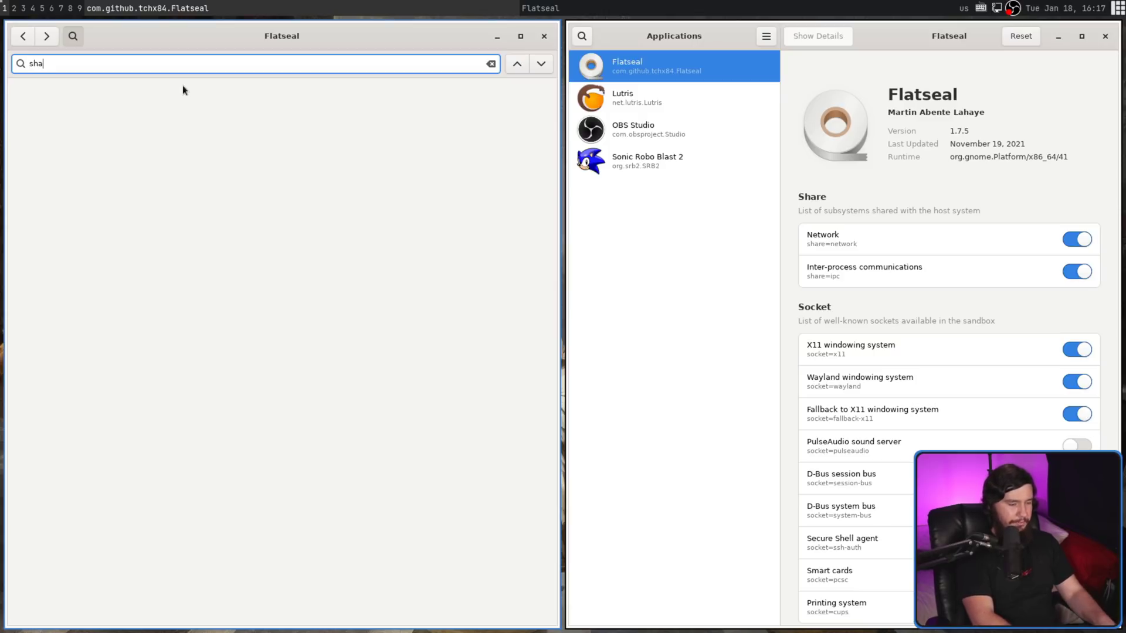
text(re)
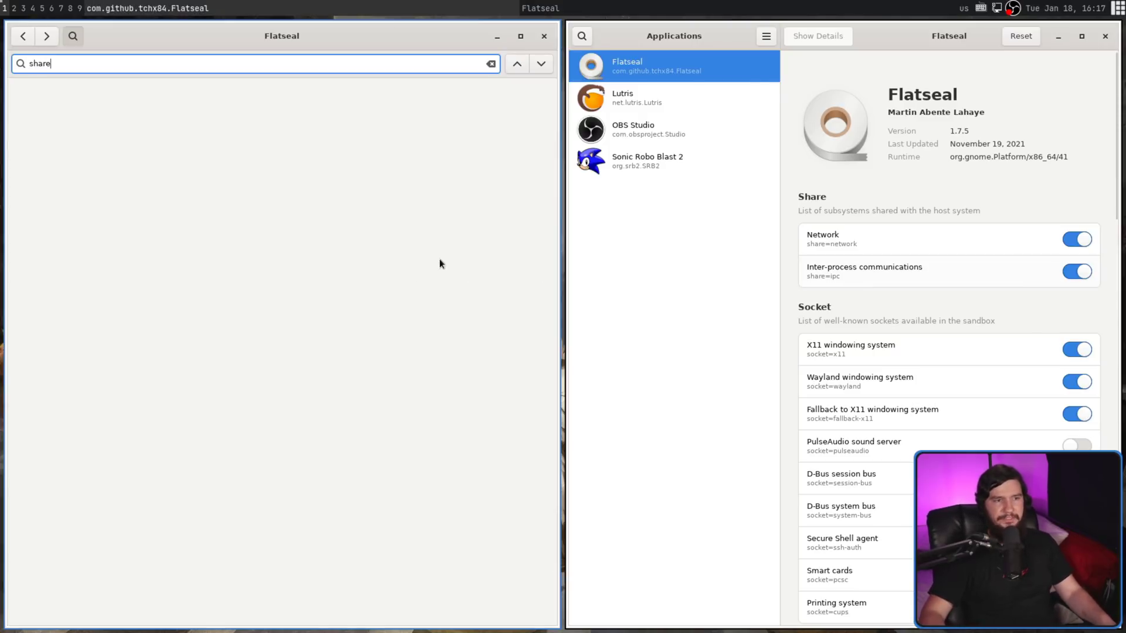
key(super+shift+q)
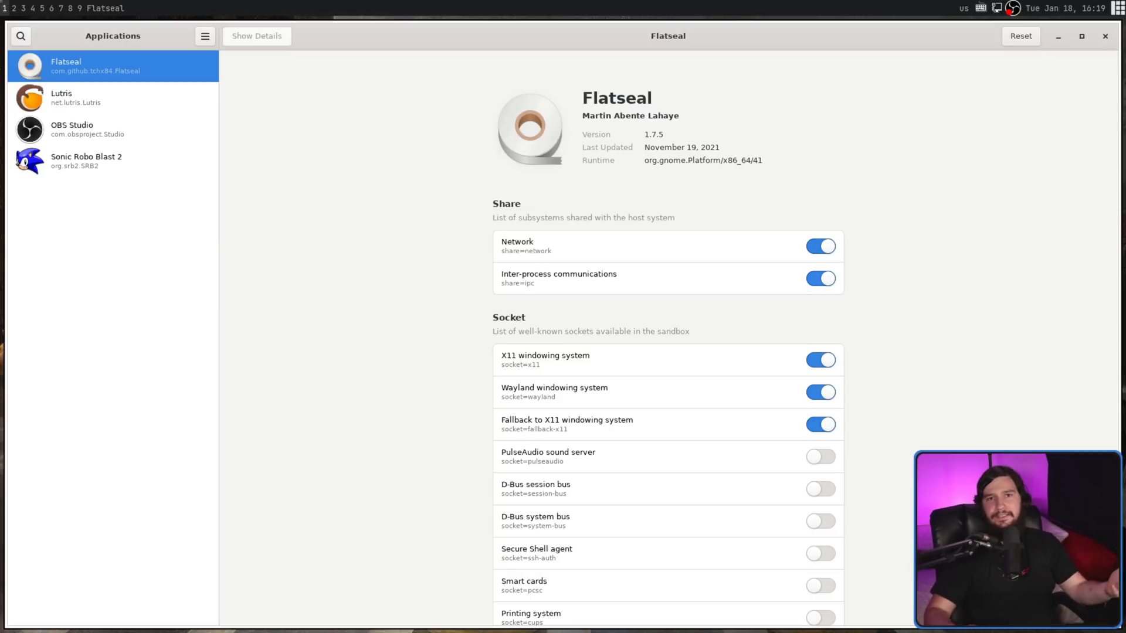
- Enable Flatseal's PulseAudio sound server and D-Bus session bus access
scroll(839, 341, down, 4)
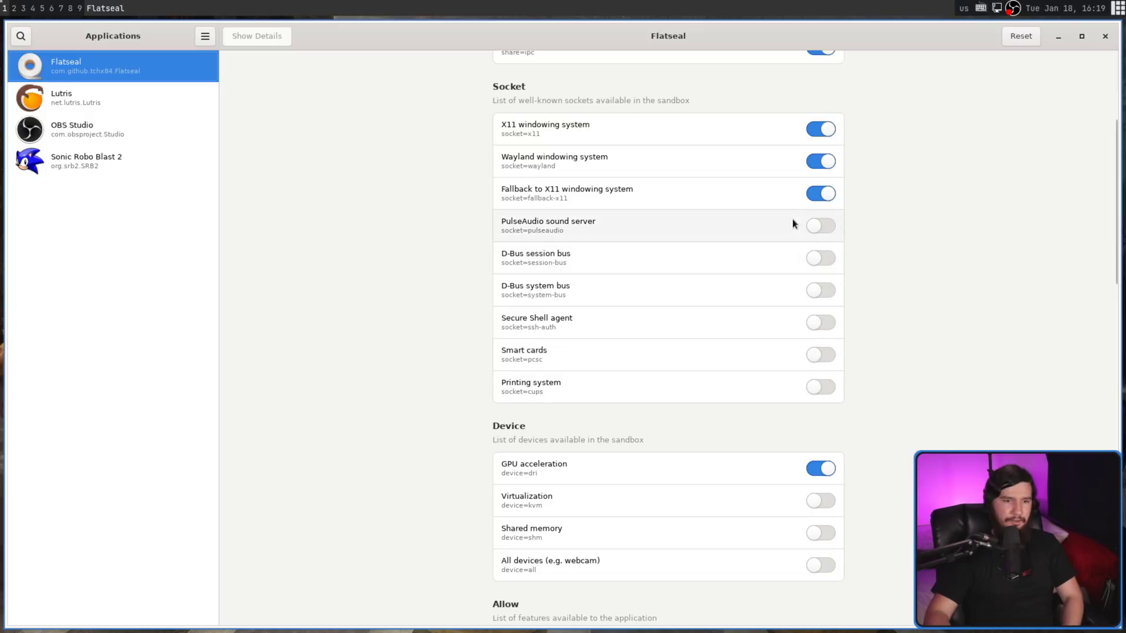
click(820, 226)
click(821, 258)
- Remove the xdg-data/flatpak/app:ro and /var/lib/flatpak/app:ro entries from Other files
scroll(832, 296, down, 10)
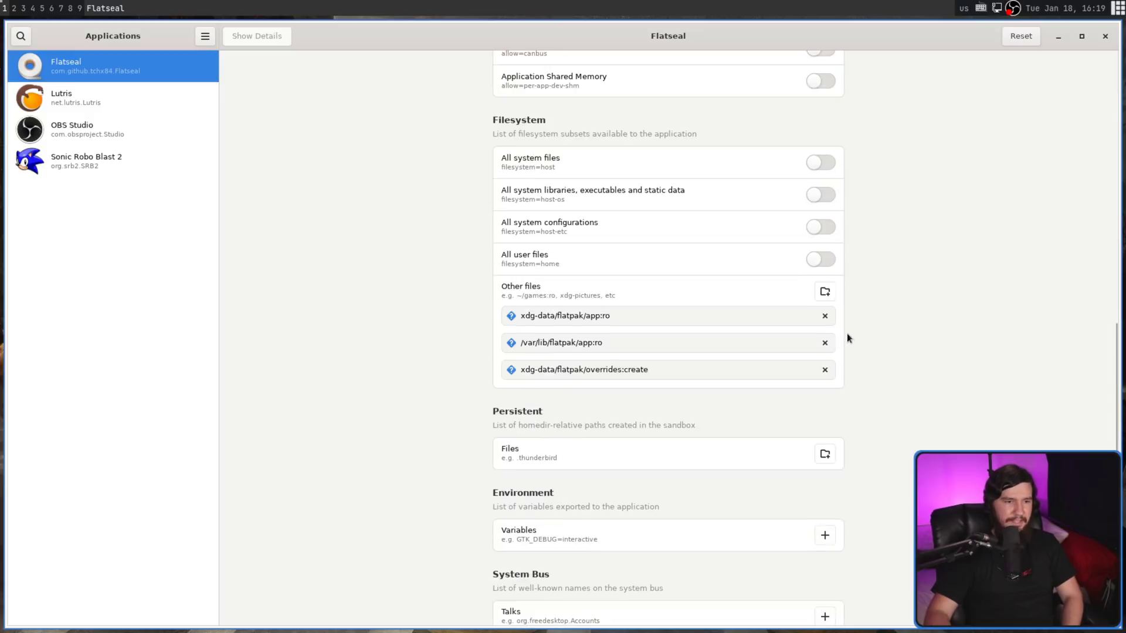
scroll(828, 315, down, 4)
click(825, 316)
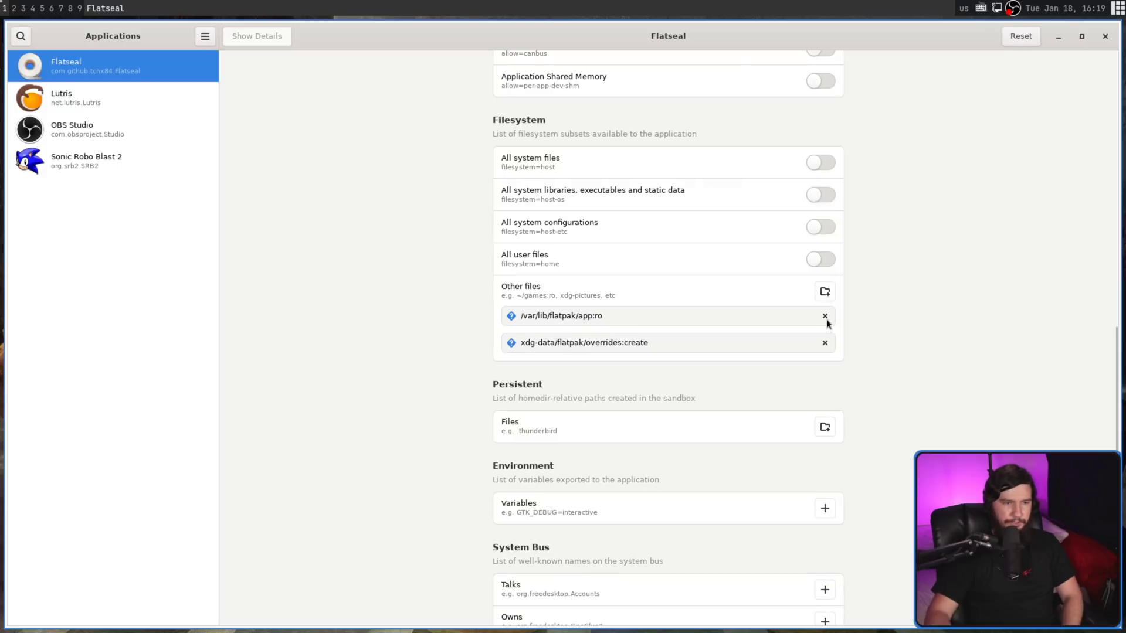
click(825, 315)
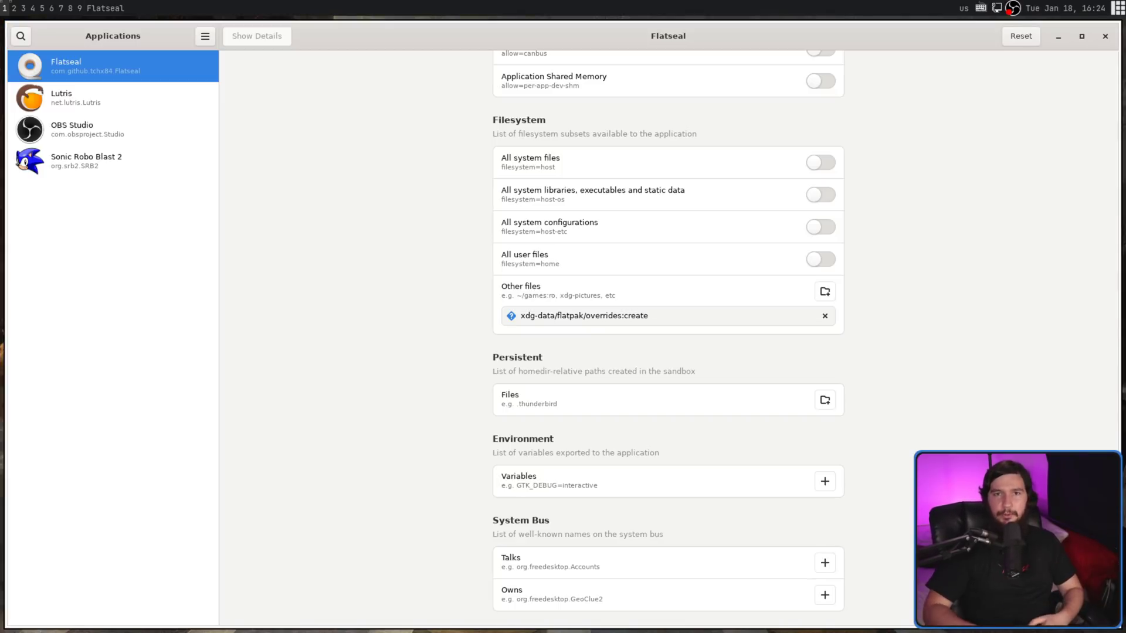
- Switch to the browser workspace showing the github.com/tchx84/Flatseal README
key(super+2)
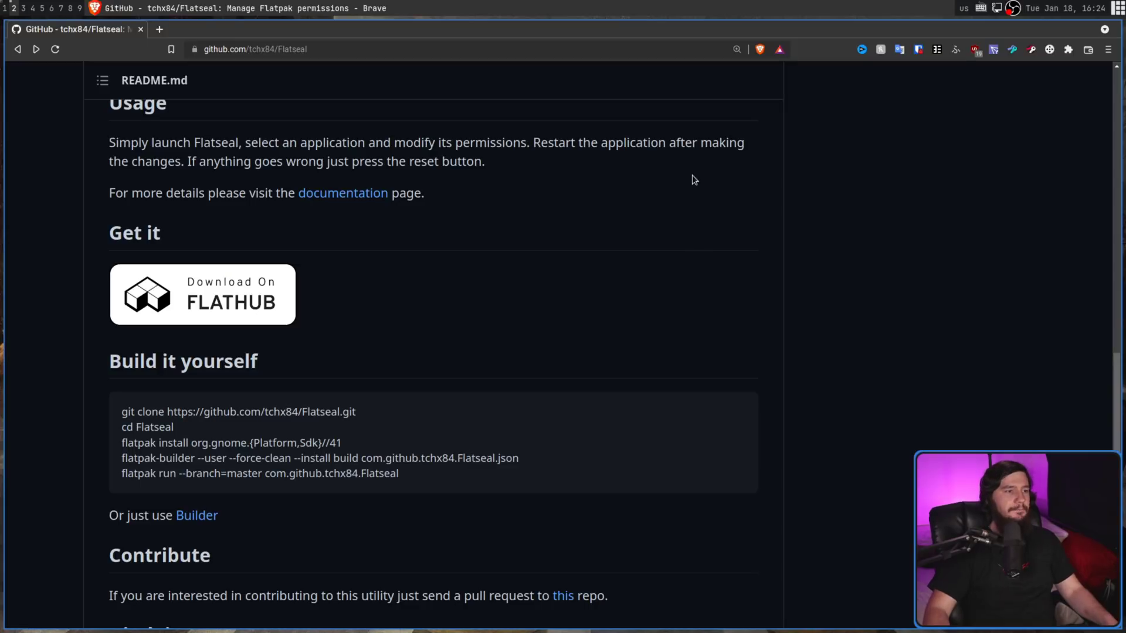